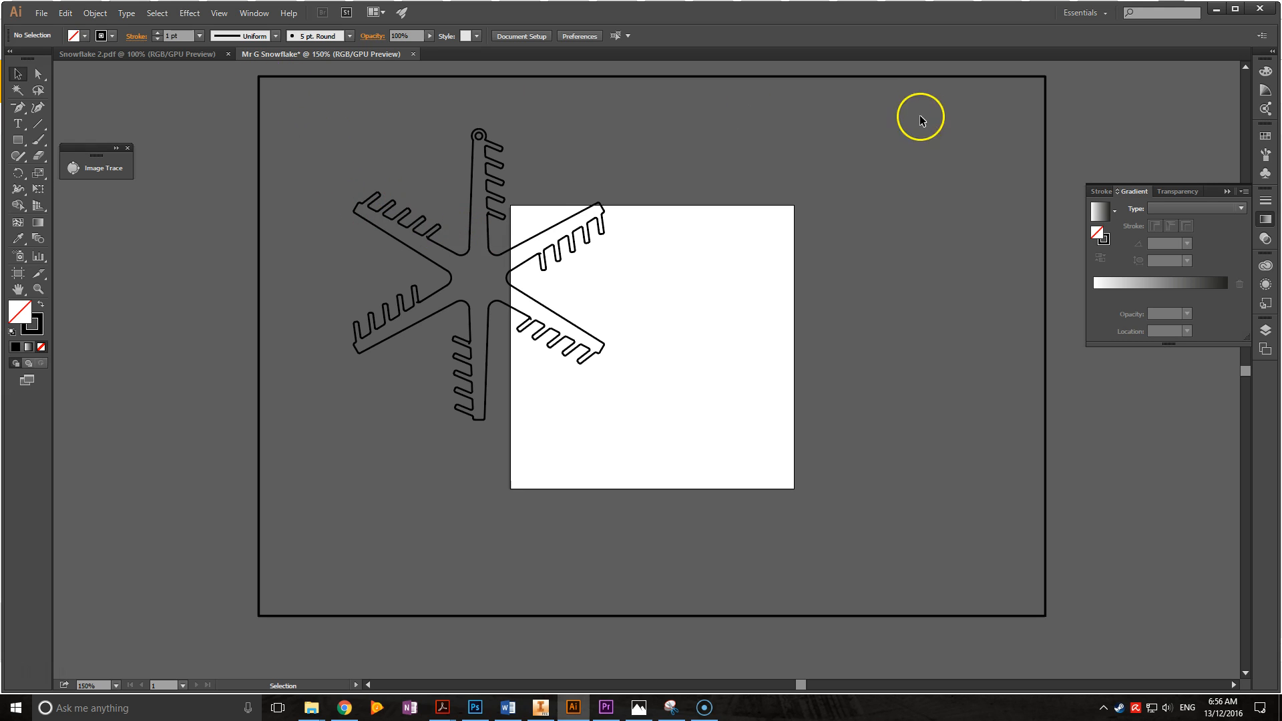
# Delete the large rectangular frame surrounding the snowflake and the artboard
pyautogui.moveTo(409, 247); pyautogui.dragTo(515, 305)
pyautogui.hotkey('ctrl', 'z')
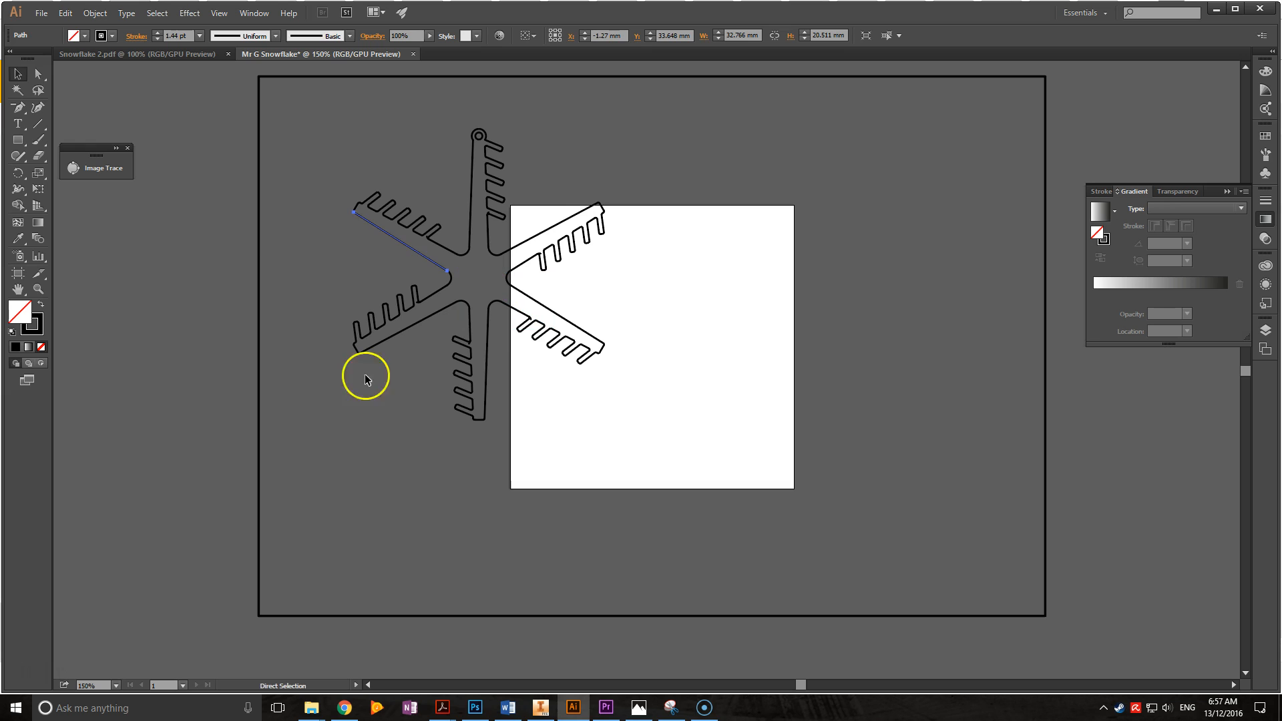
pyautogui.click(238, 247)
pyautogui.click(259, 254)
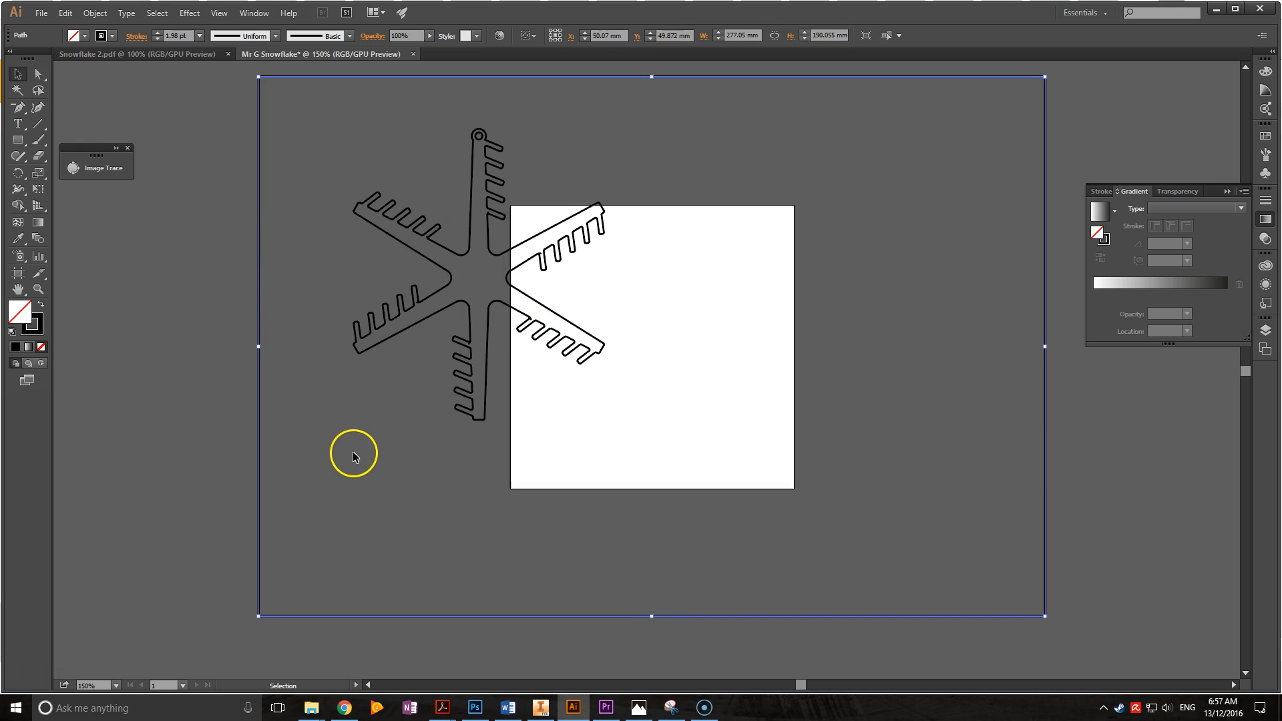
pyautogui.press('Delete')
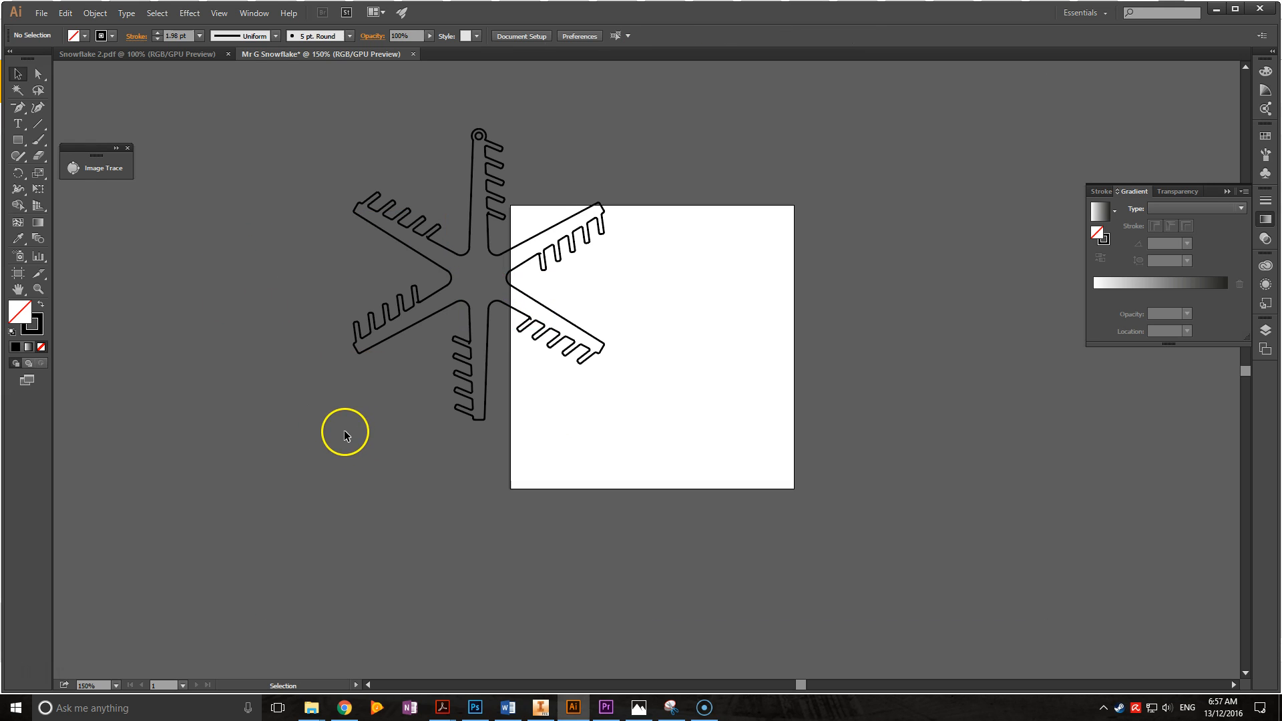
# Group all the snowflake's paths and move the group onto the white artboard
pyautogui.hotkey('ctrl', 'a')
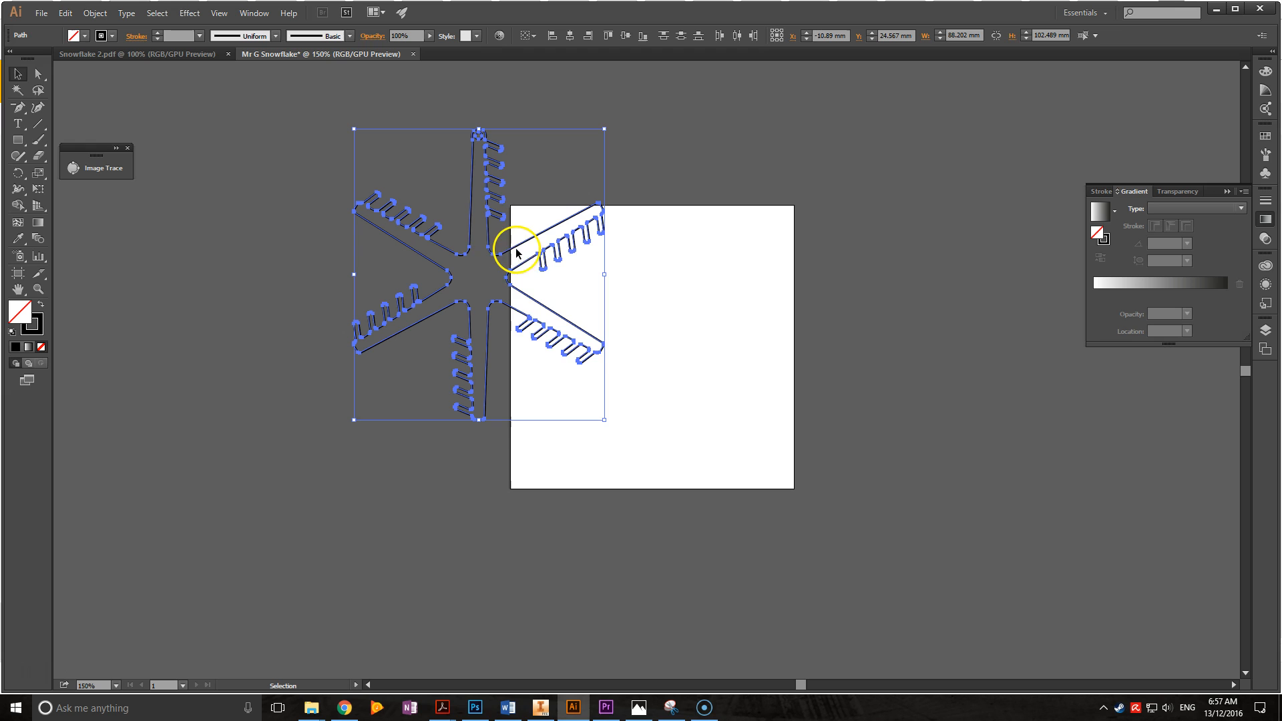
pyautogui.rightClick(516, 250)
pyautogui.click(571, 318)
pyautogui.click(329, 321)
pyautogui.moveTo(360, 323); pyautogui.dragTo(572, 405)
pyautogui.click(678, 363)
pyautogui.moveTo(632, 338); pyautogui.dragTo(588, 330)
pyautogui.click(472, 332)
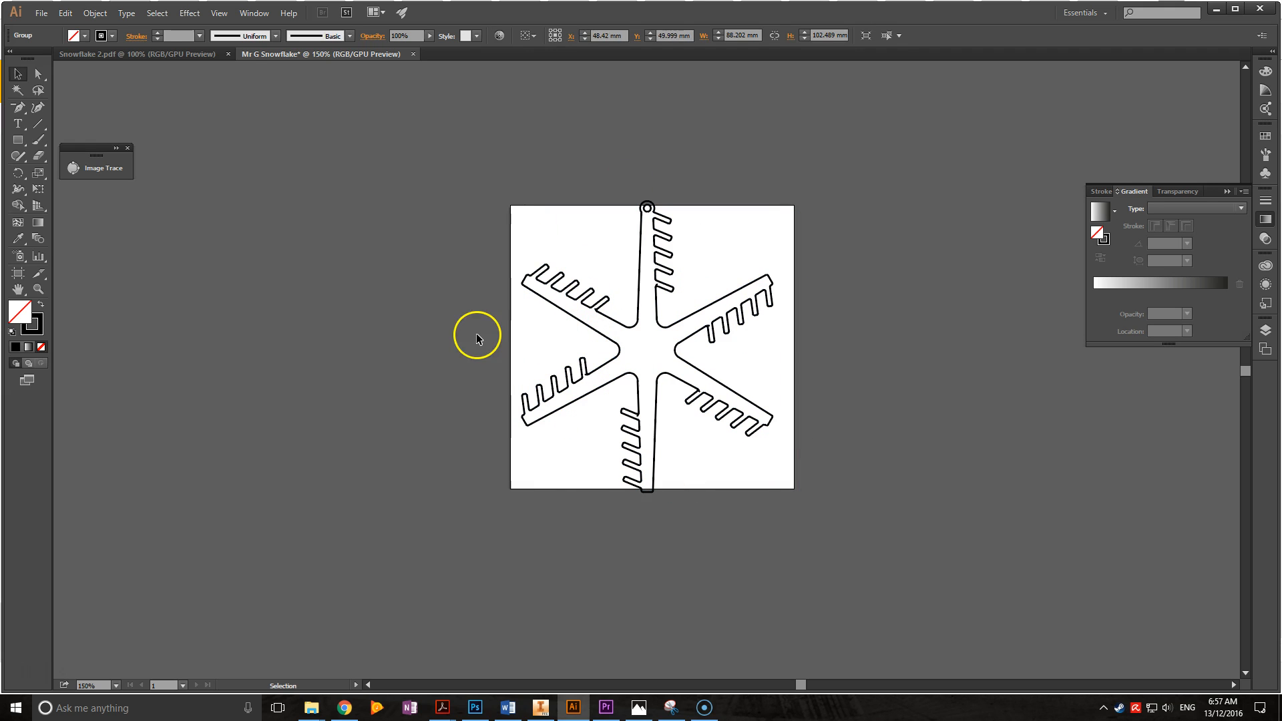
# Position the snowflake group at X 50 mm and Y 50 mm, and rotate it counter-clockwise until it fits inside the artboard
pyautogui.click(581, 327)
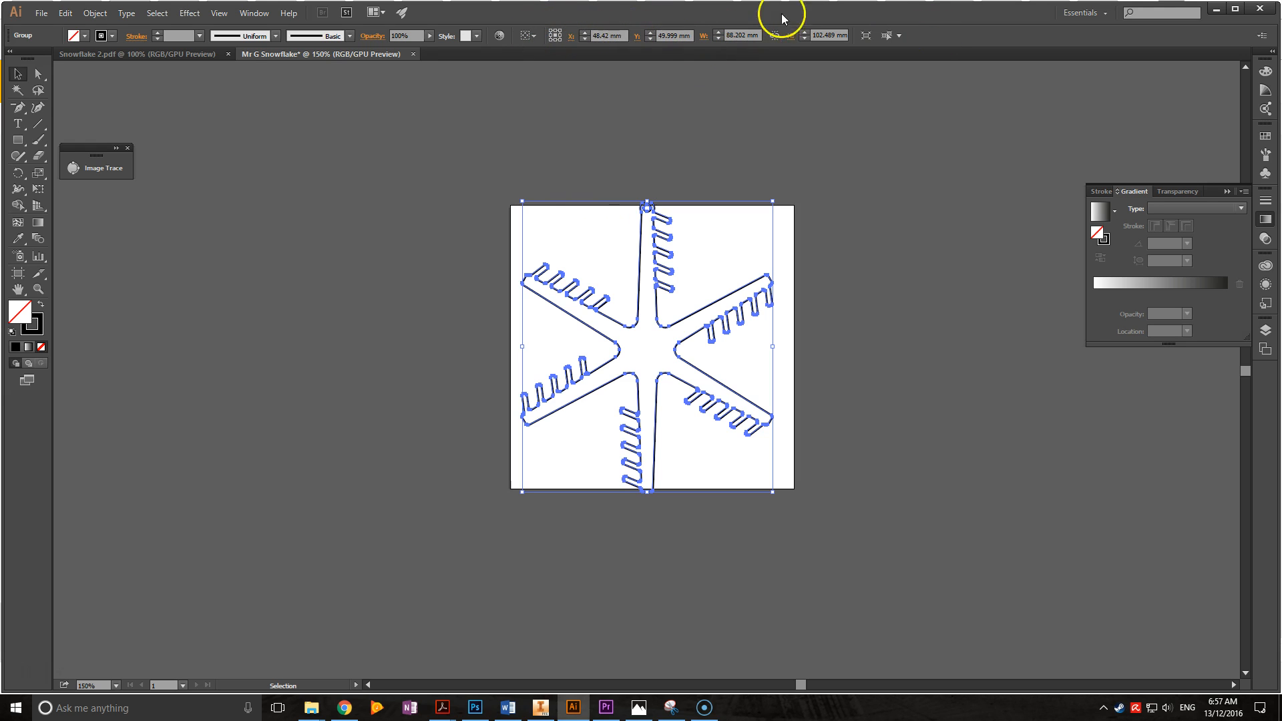
pyautogui.click(552, 31)
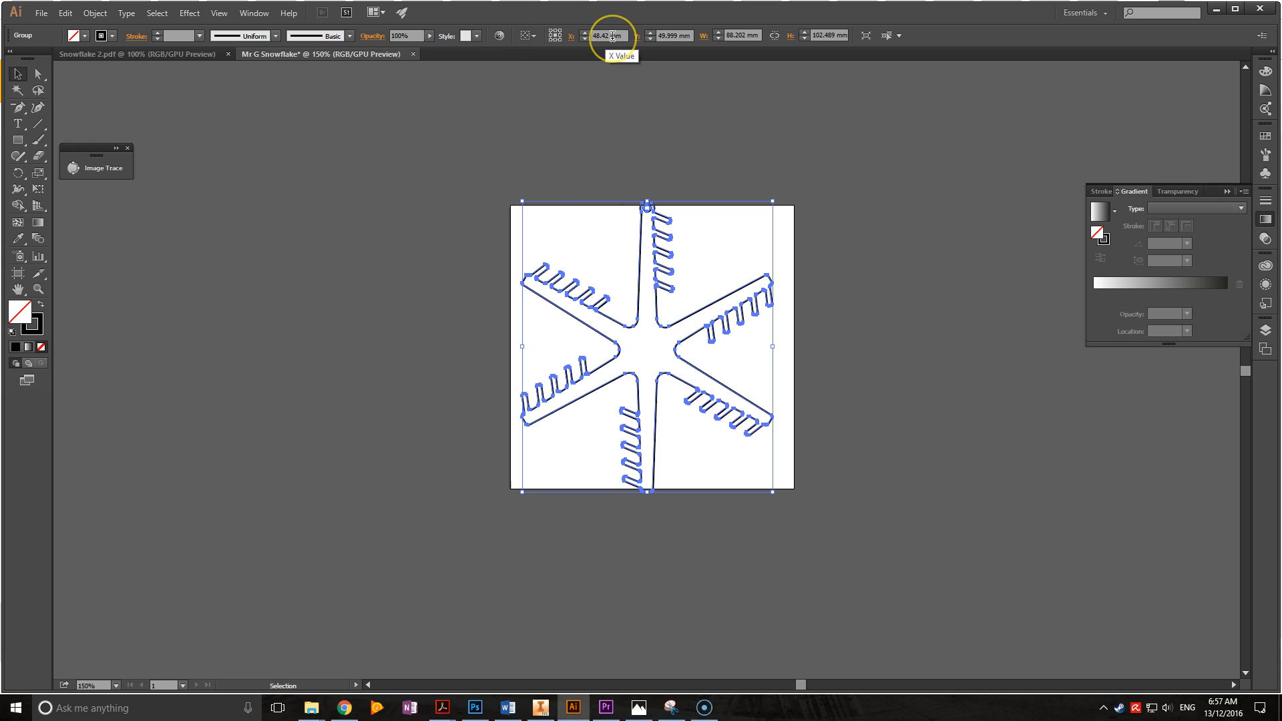
pyautogui.click(542, 40)
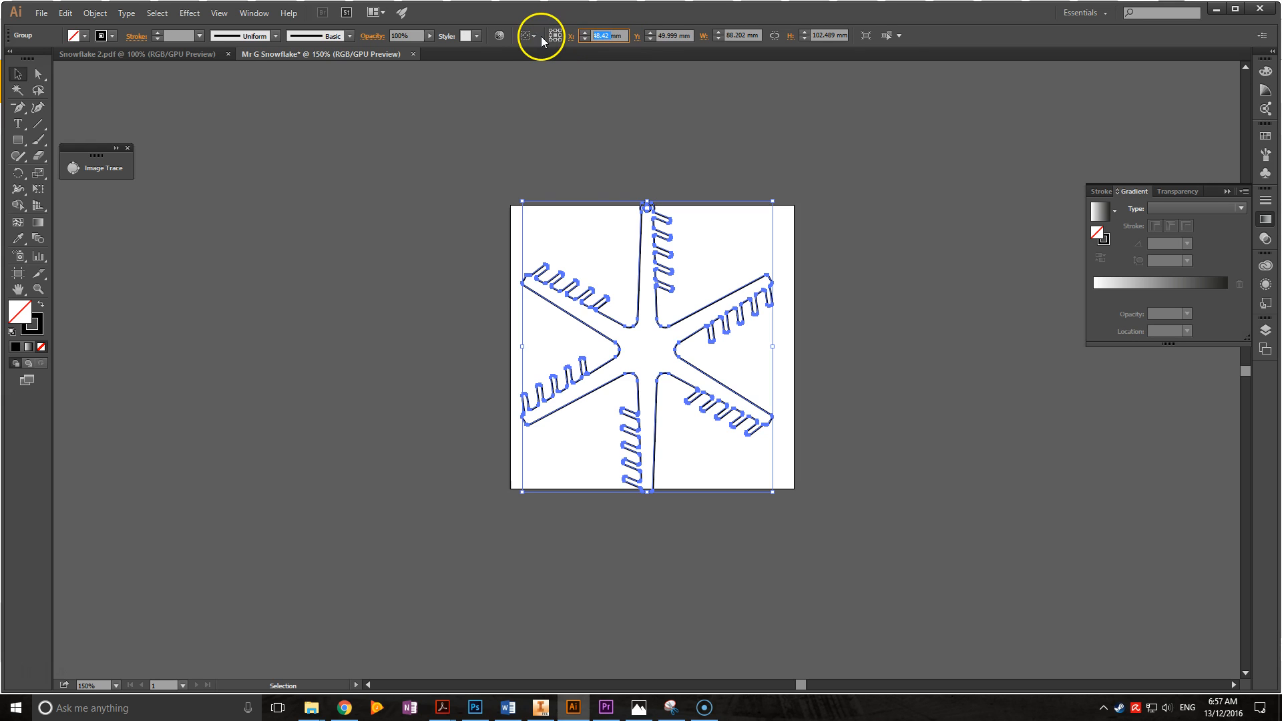
pyautogui.write('50mm')
pyautogui.press('Tab')
pyautogui.write('50')
pyautogui.press('Tab')
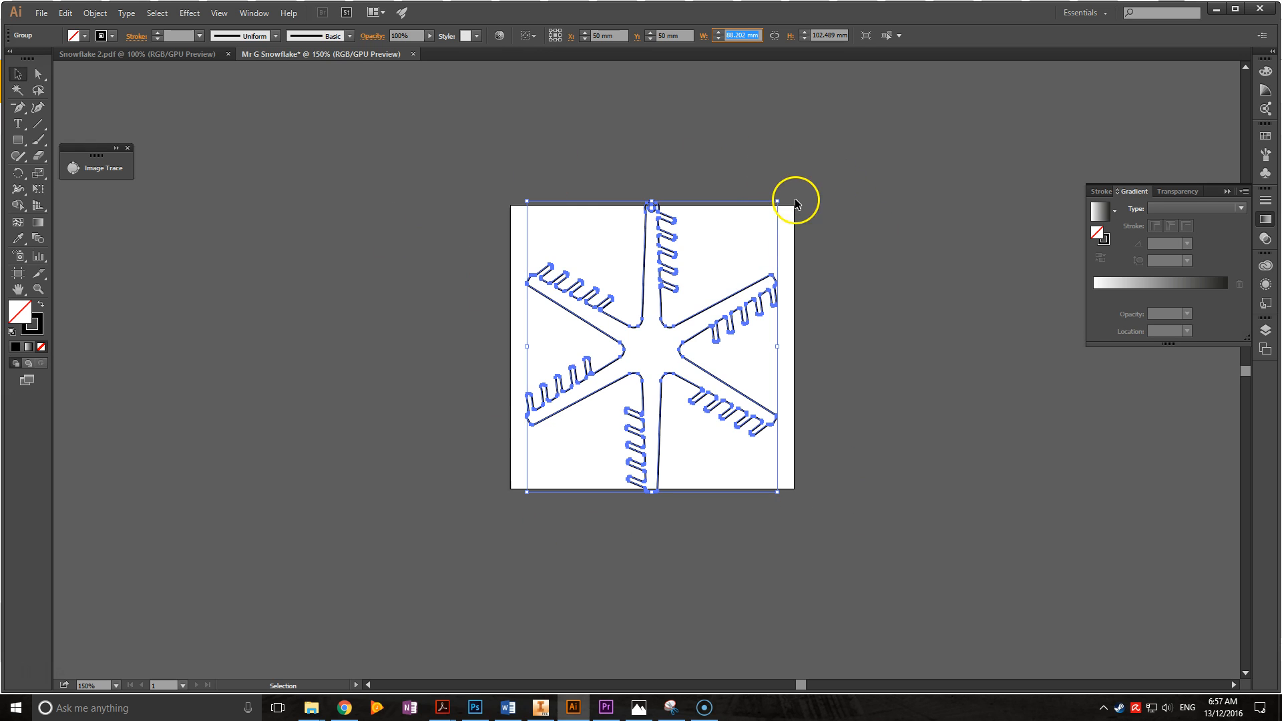
pyautogui.moveTo(782, 200); pyautogui.dragTo(564, 212)
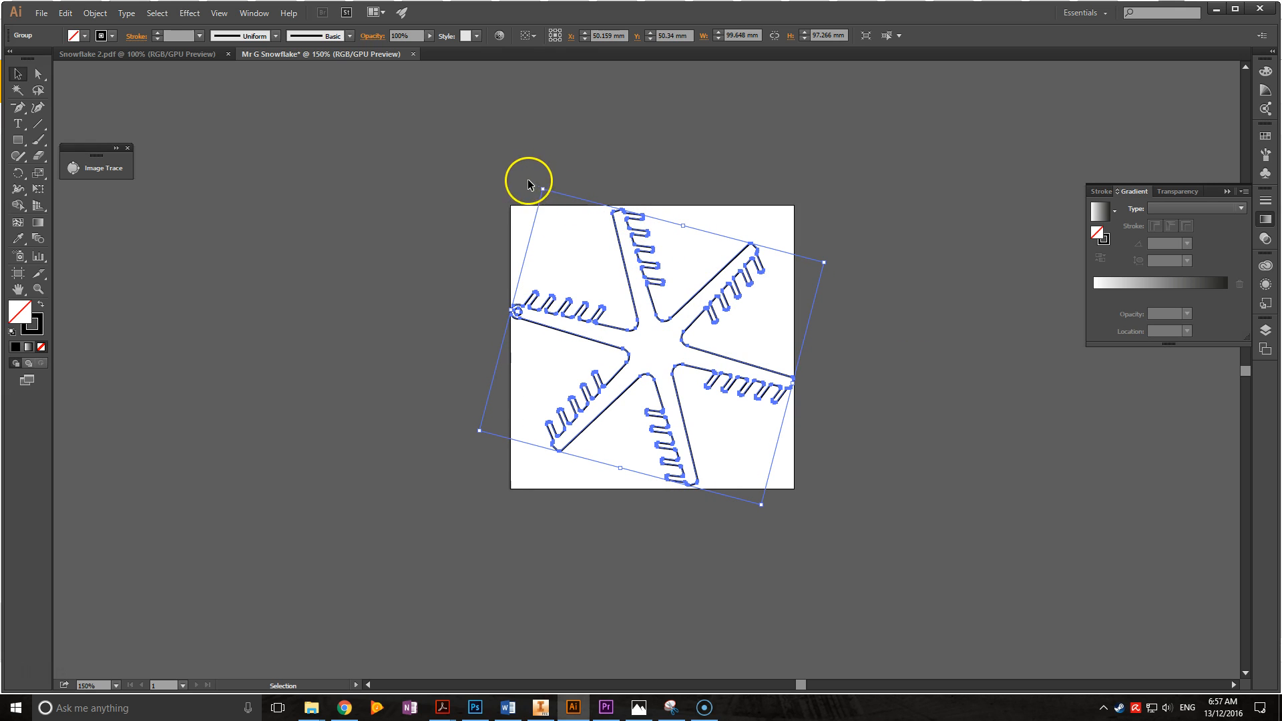
pyautogui.click(681, 162)
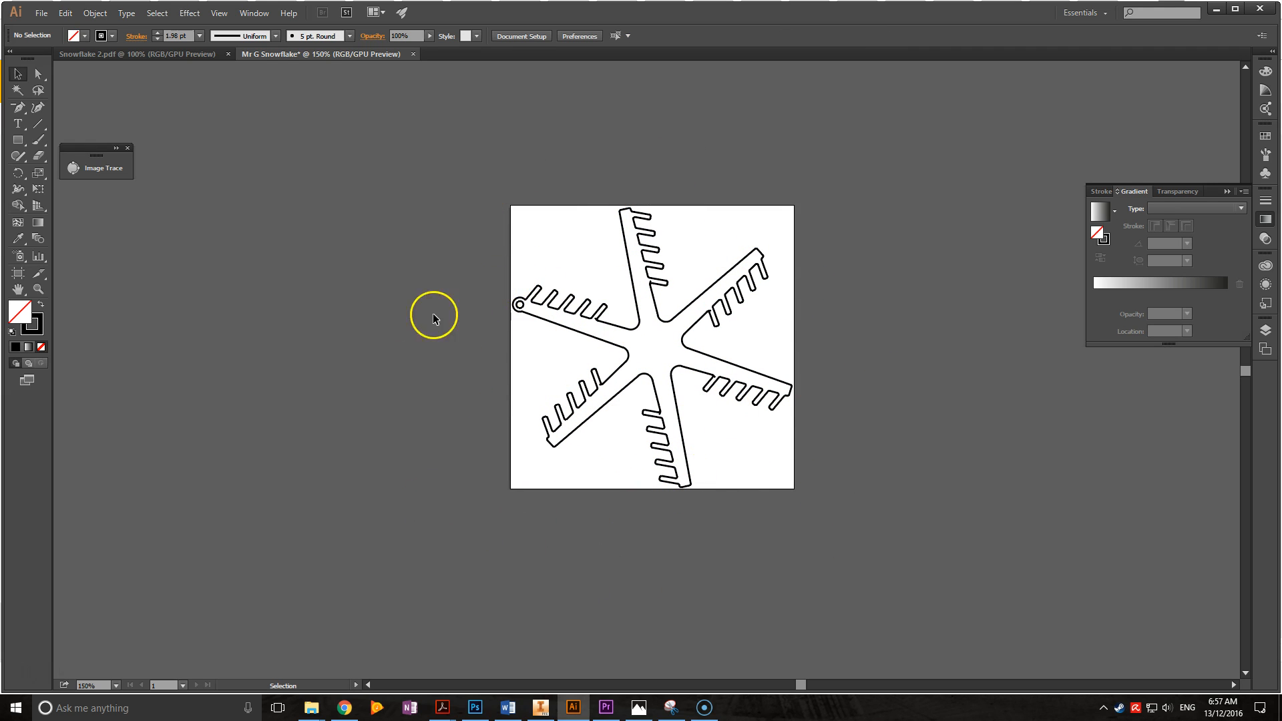
# Switch the snowflake group's stroke colour to RGB mode and make it pure red, R 255, G 0, B 0
pyautogui.moveTo(422, 136); pyautogui.dragTo(916, 554)
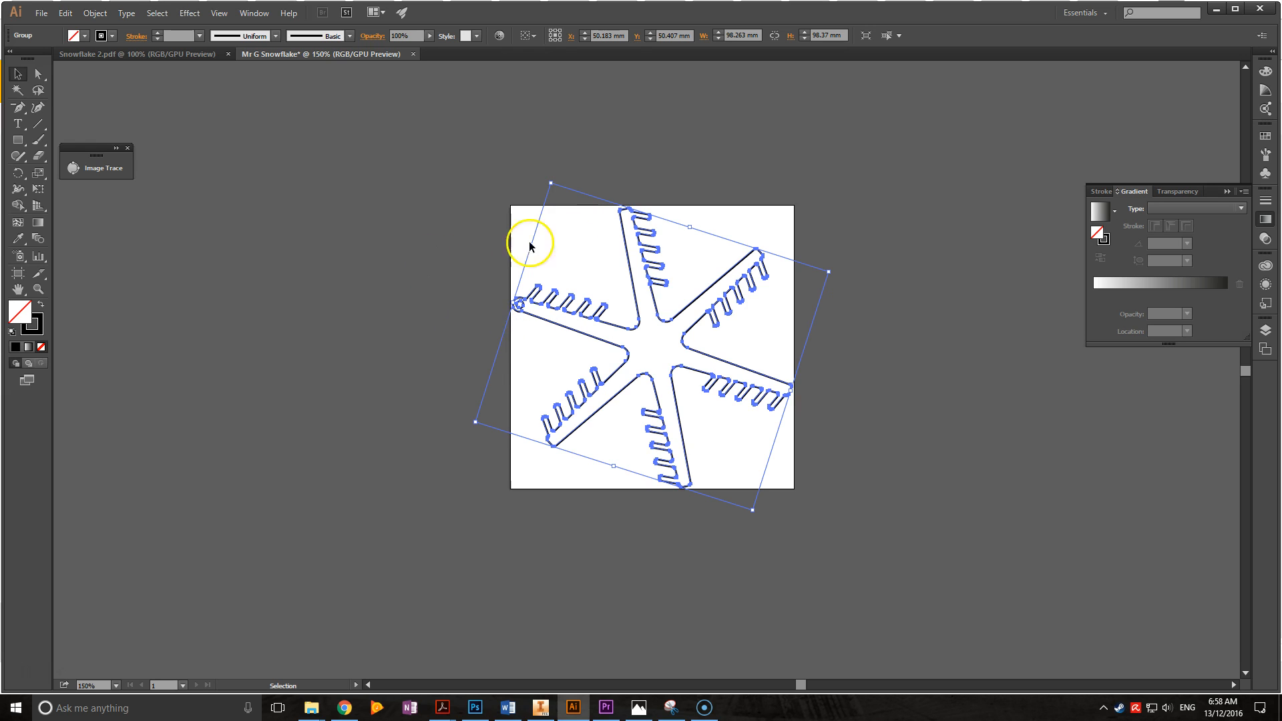
pyautogui.click(113, 36)
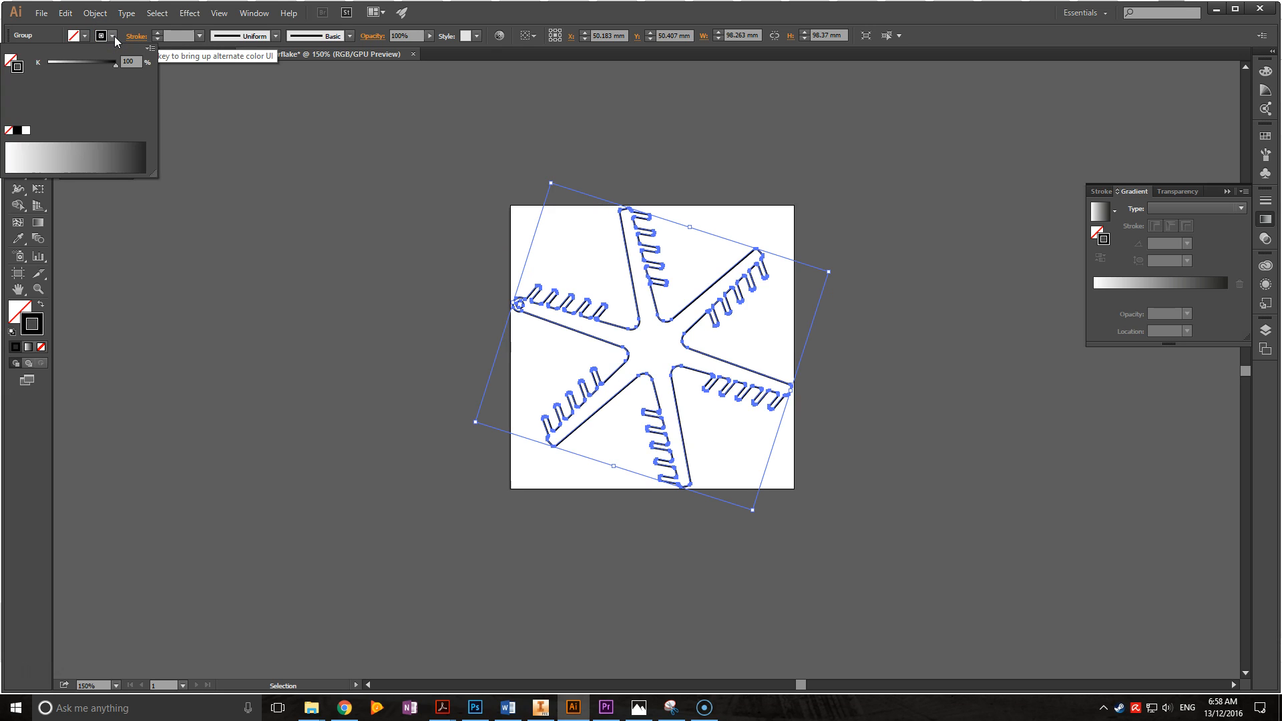
pyautogui.click(150, 49)
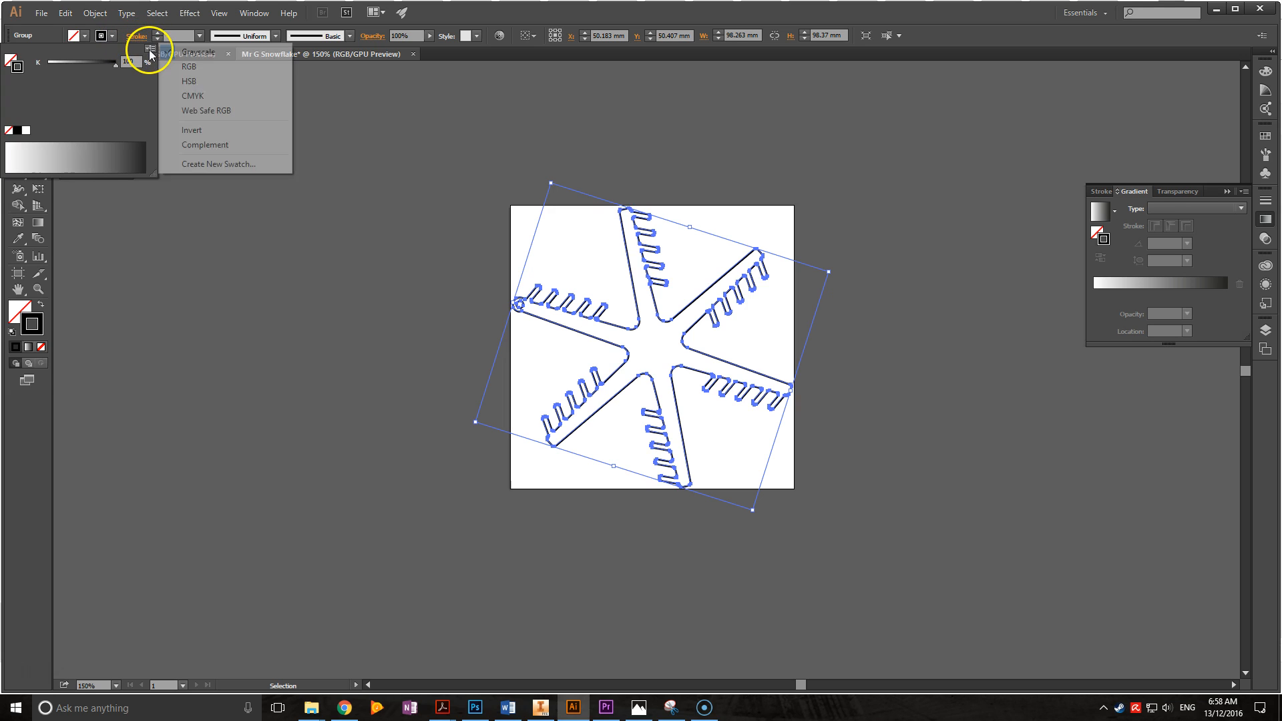
pyautogui.click(195, 67)
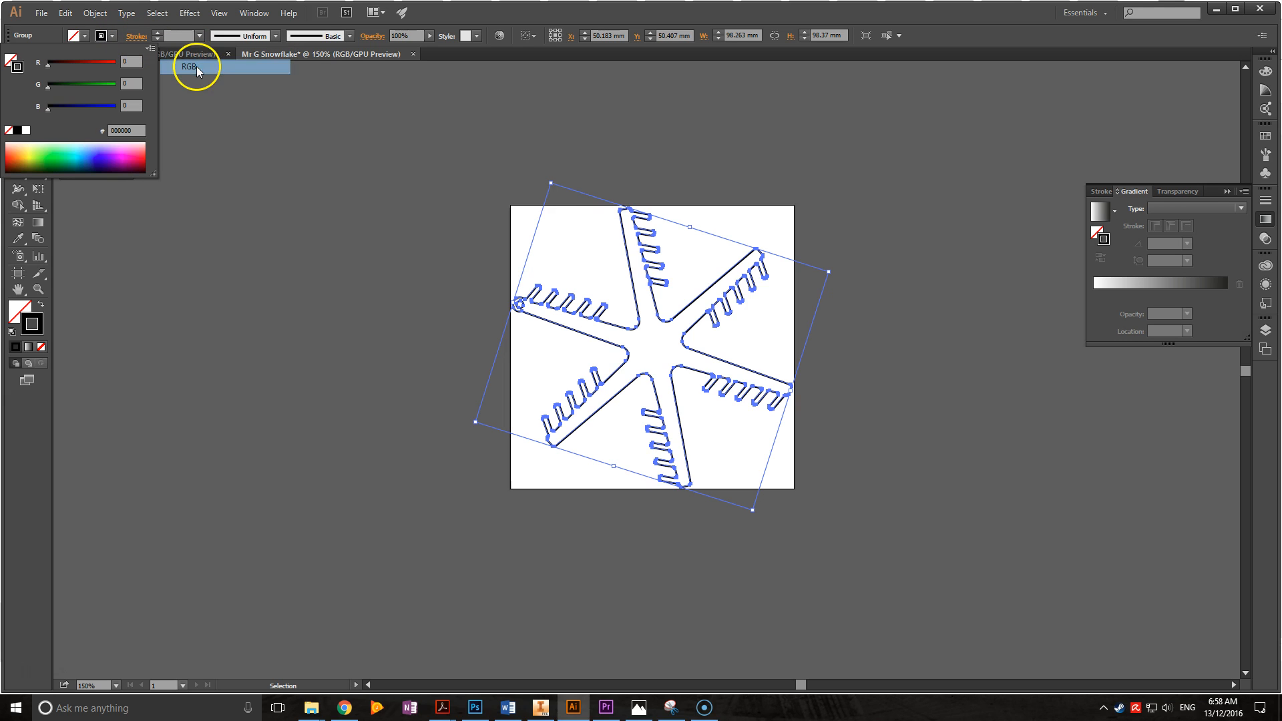
pyautogui.click(131, 61)
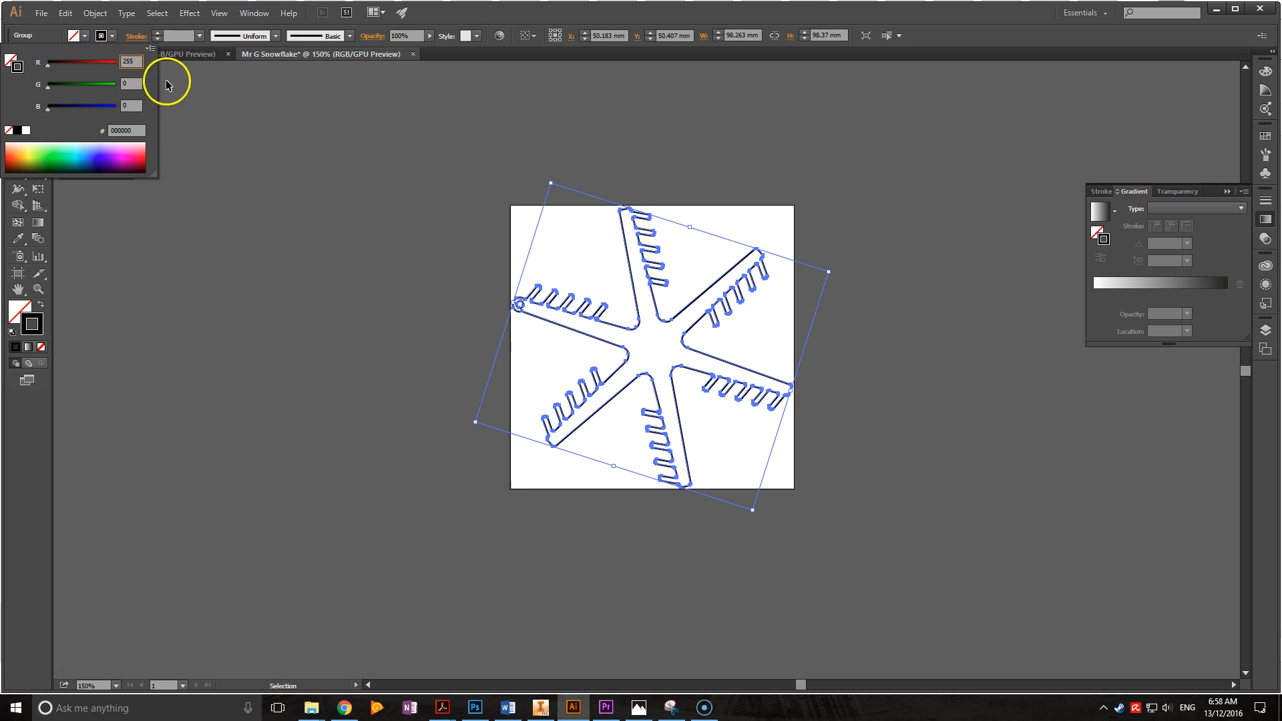
pyautogui.click(128, 84)
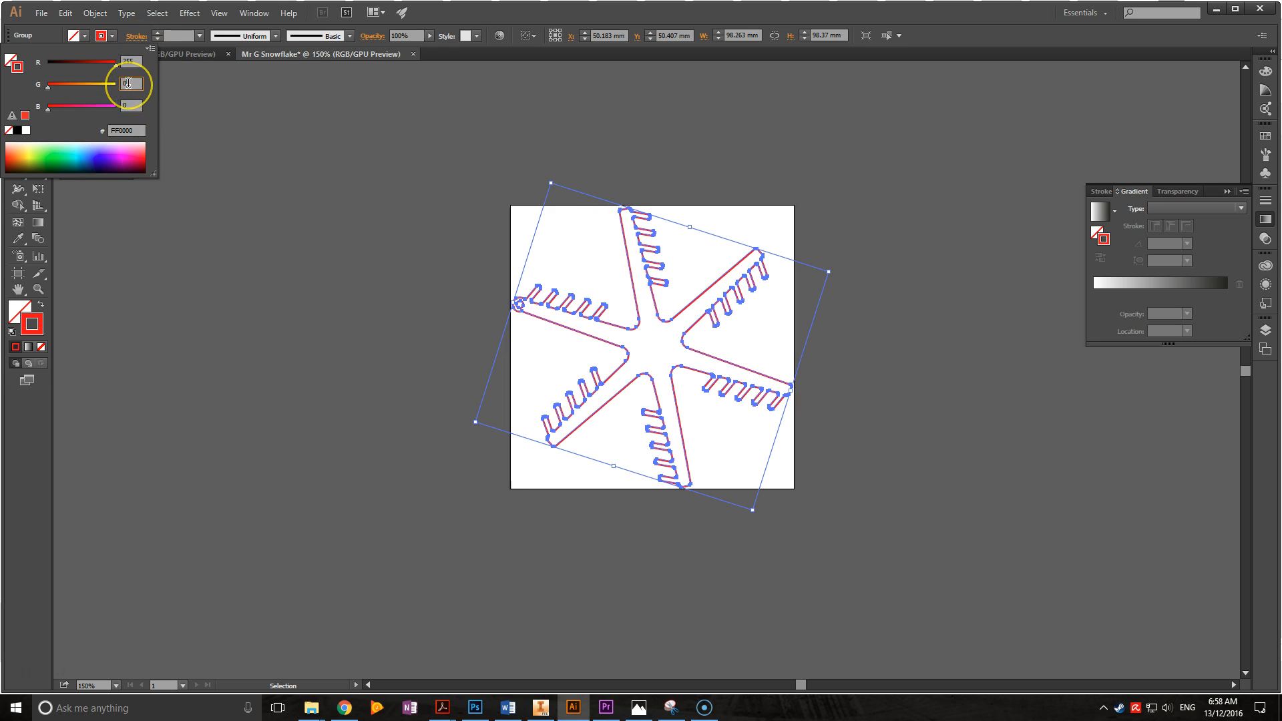
pyautogui.click(416, 272)
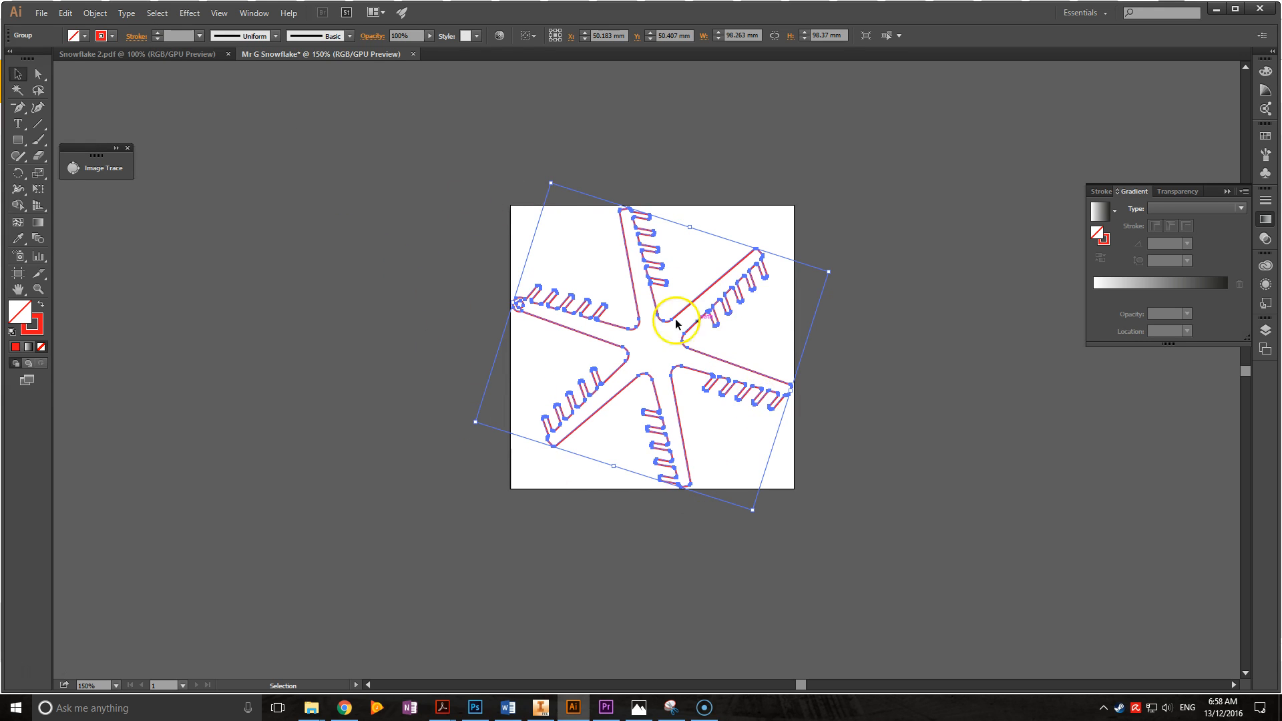
# Set the snowflake group's stroke weight to 0.1 pt
pyautogui.click(172, 34)
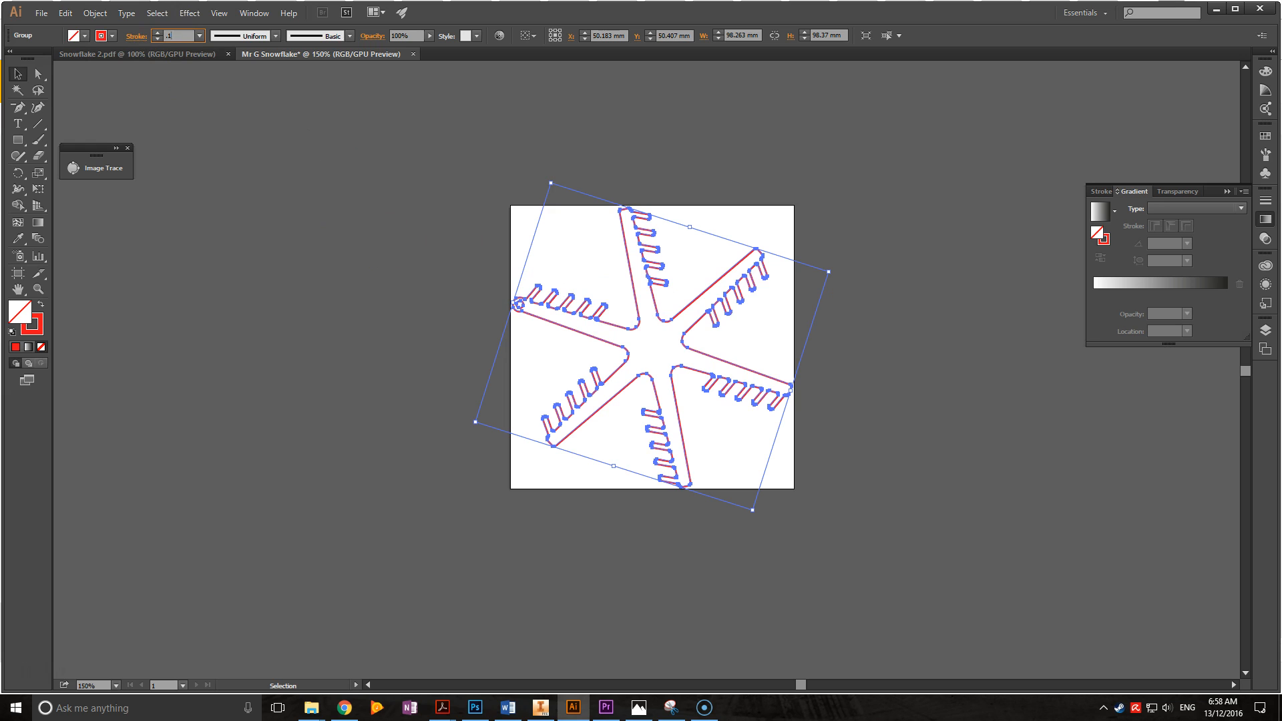
pyautogui.click(385, 239)
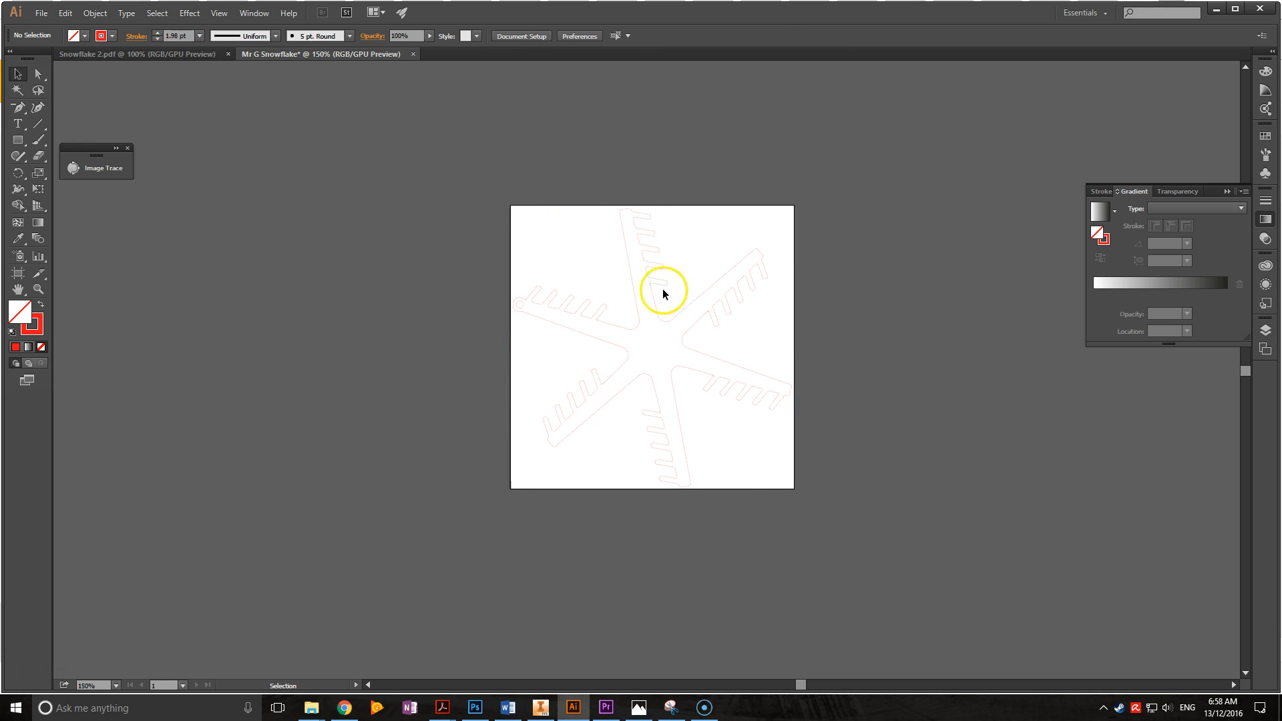
pyautogui.hotkey('ctrl', 'a')
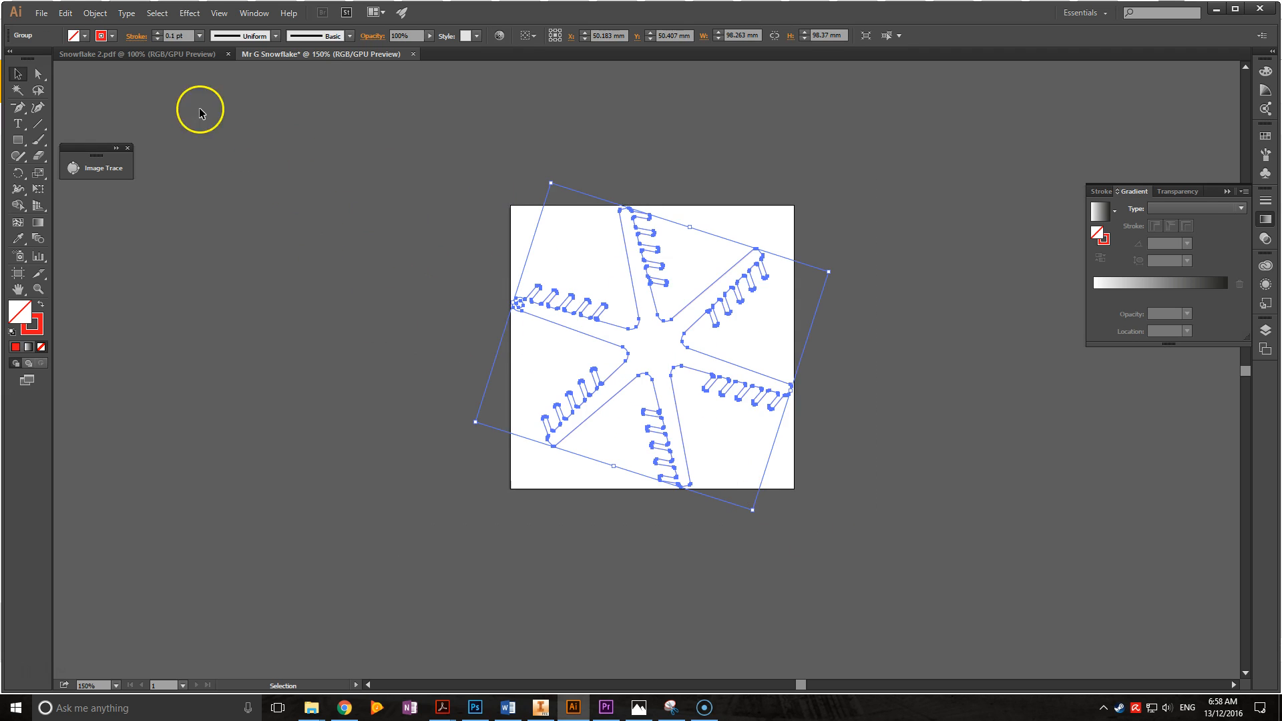
pyautogui.click(490, 276)
# Add the text "Merry Christmas" in the empty upper-left area of the artboard
pyautogui.scroll(-4, 644, 306)
pyautogui.scroll(3, 623, 278)
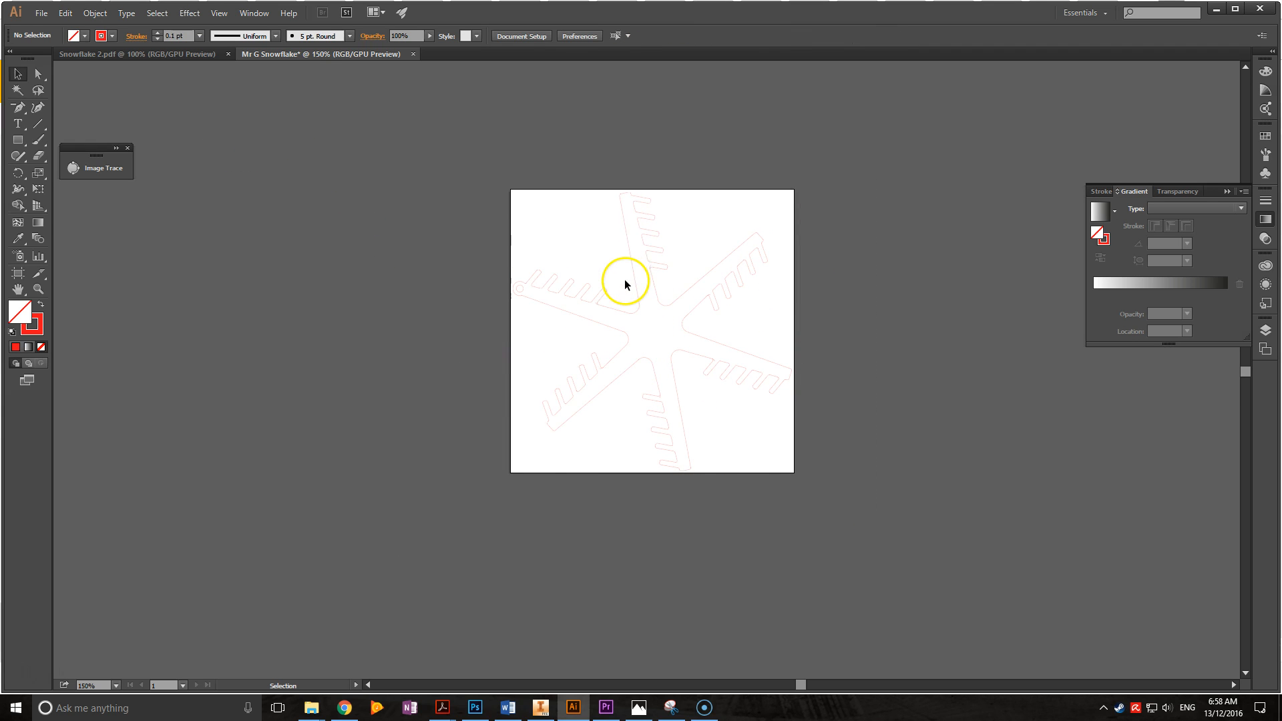
pyautogui.scroll(4, 625, 279)
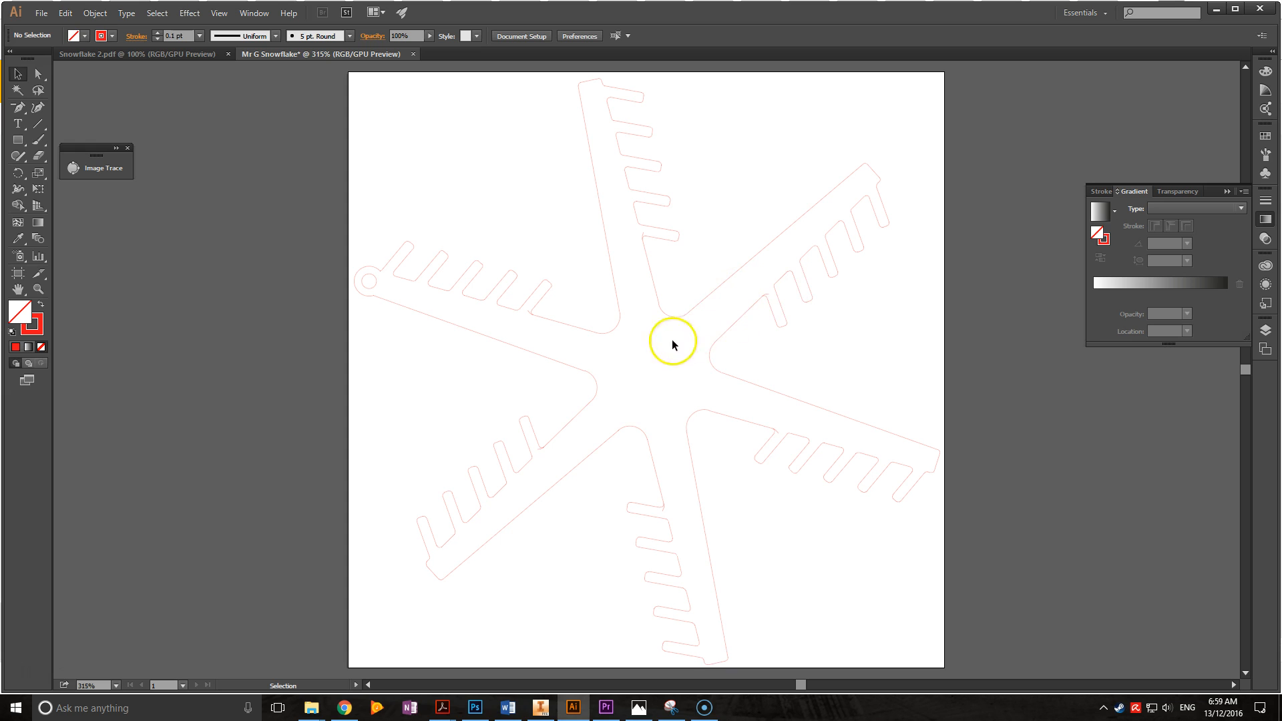
pyautogui.click(18, 123)
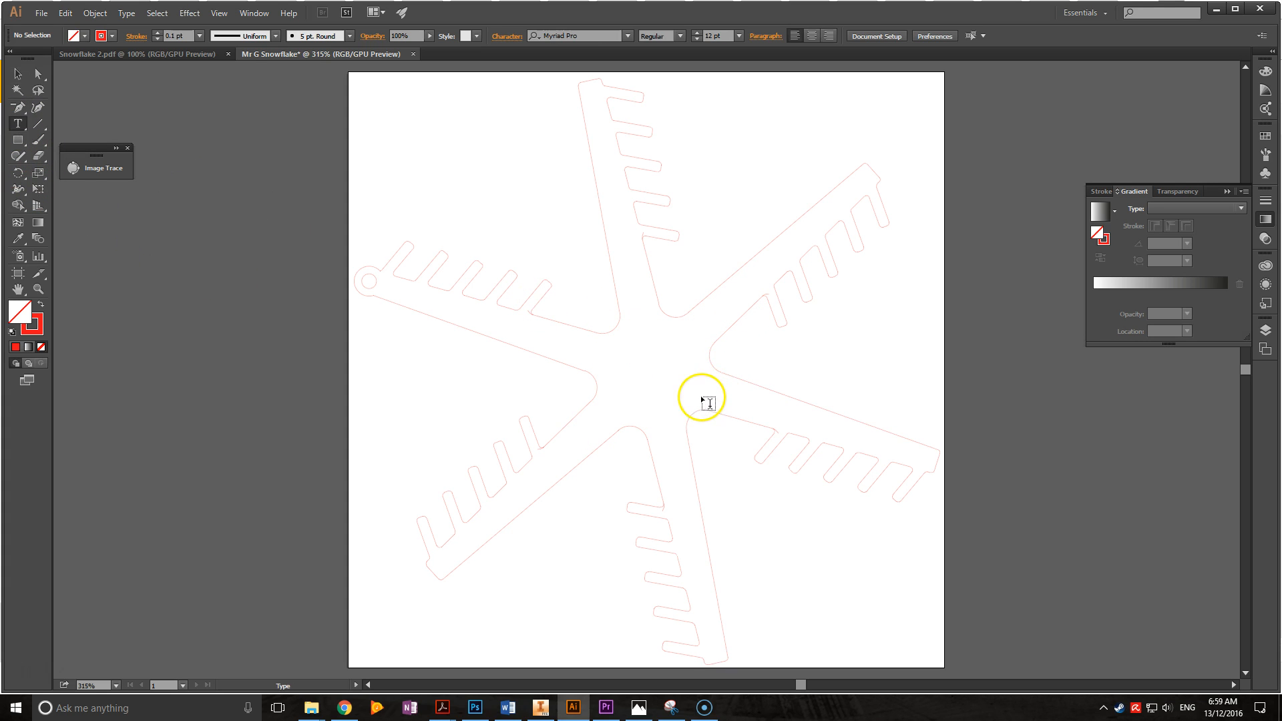
pyautogui.click(389, 147)
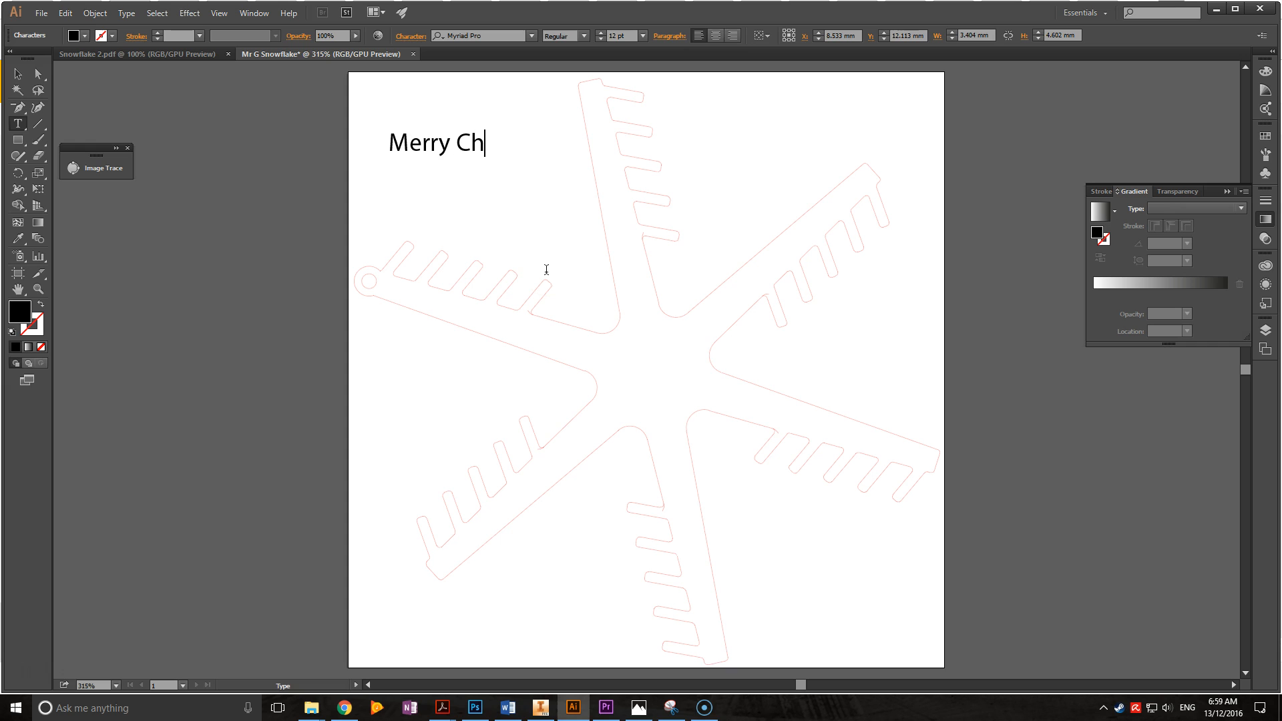
pyautogui.press('Escape')
# Move the Merry Christmas text onto the snowflake's lower-right arm and rotate it to follow the arm's slope
pyautogui.moveTo(458, 158); pyautogui.dragTo(652, 391)
pyautogui.moveTo(754, 367); pyautogui.dragTo(789, 396)
pyautogui.moveTo(635, 383); pyautogui.dragTo(821, 424)
pyautogui.click(661, 376)
pyautogui.click(825, 372)
pyautogui.click(825, 433)
pyautogui.press('Up')
pyautogui.click(915, 367)
# Check the RGB fill colour values of the Merry Christmas text
pyautogui.doubleClick(758, 408)
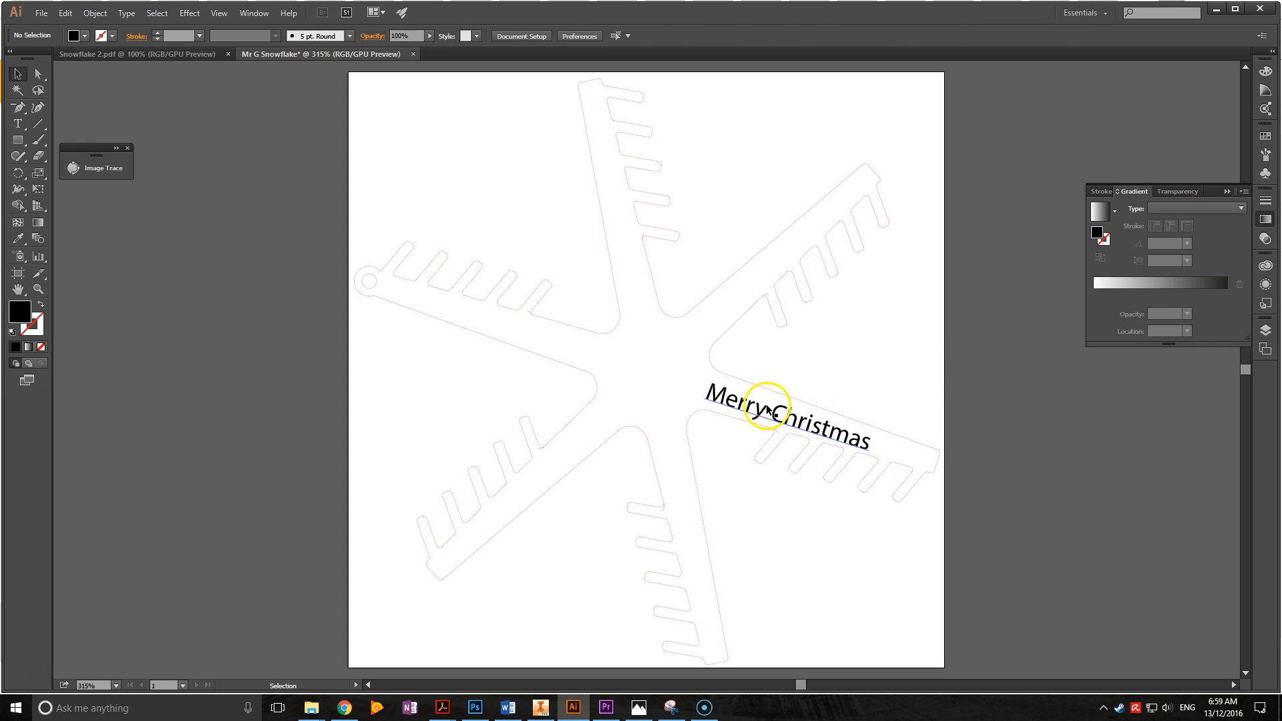
pyautogui.tripleClick(757, 404)
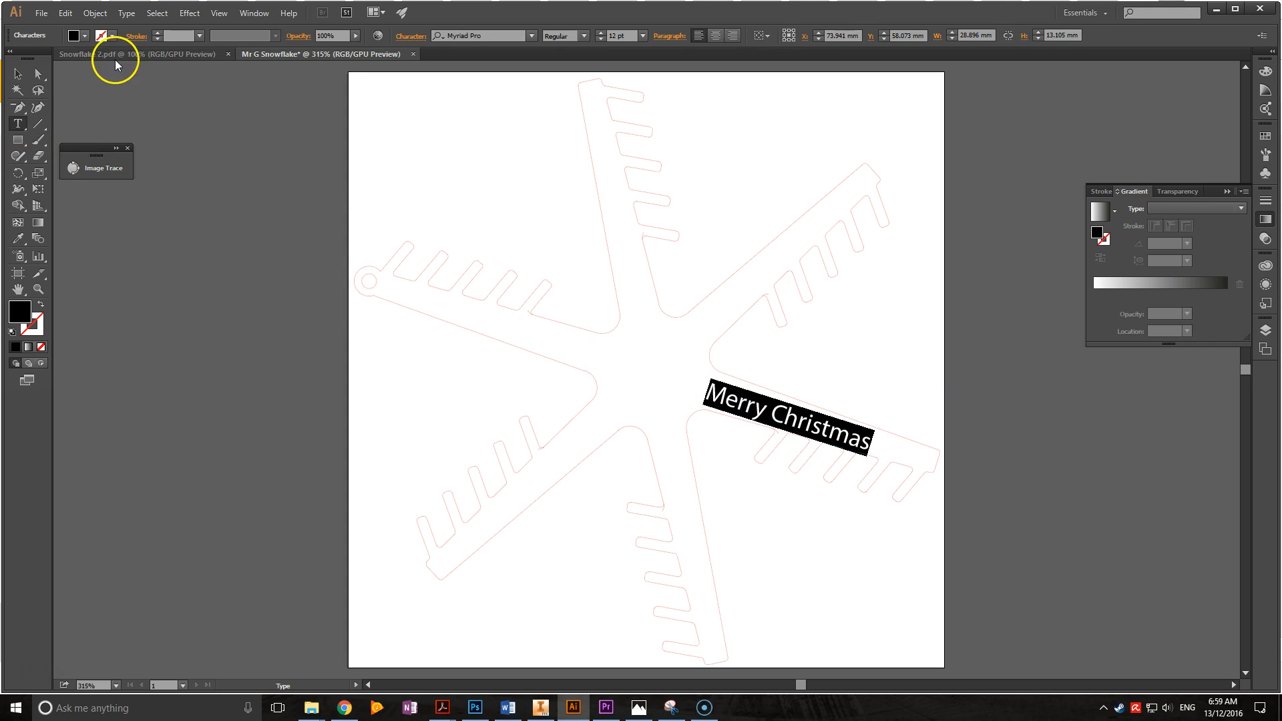
pyautogui.click(86, 37)
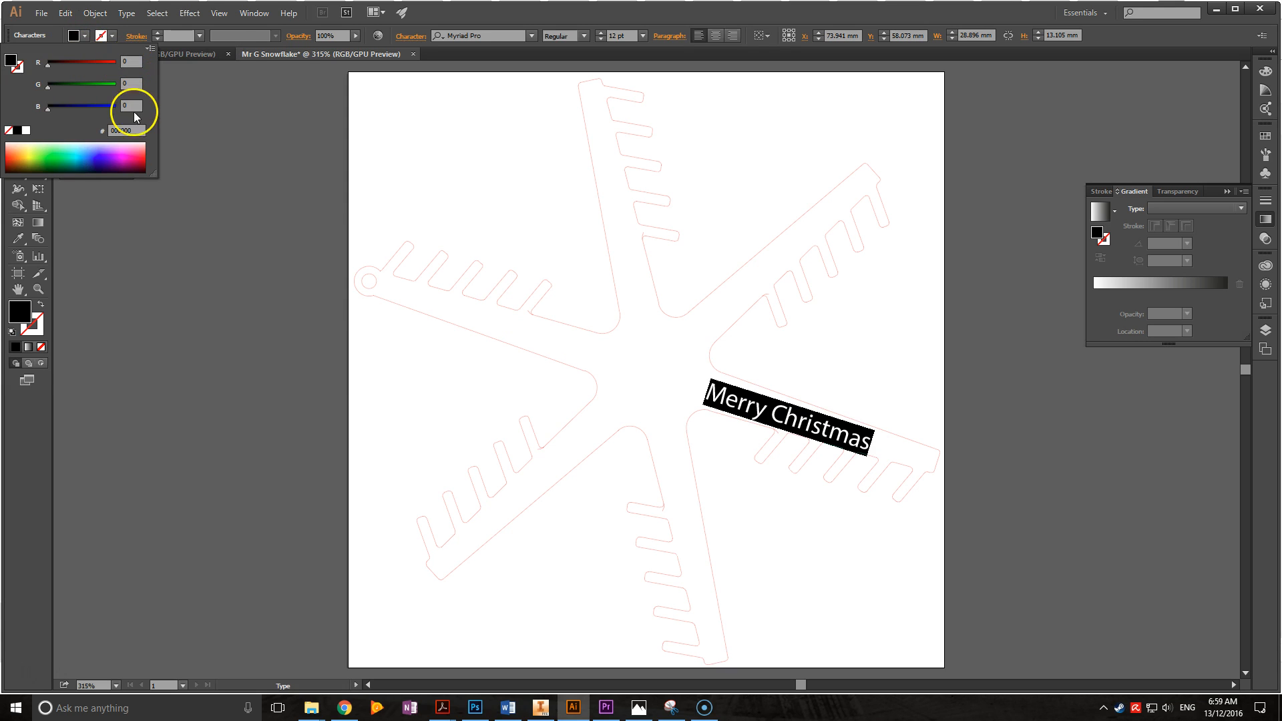
pyautogui.click(297, 349)
pyautogui.click(323, 375)
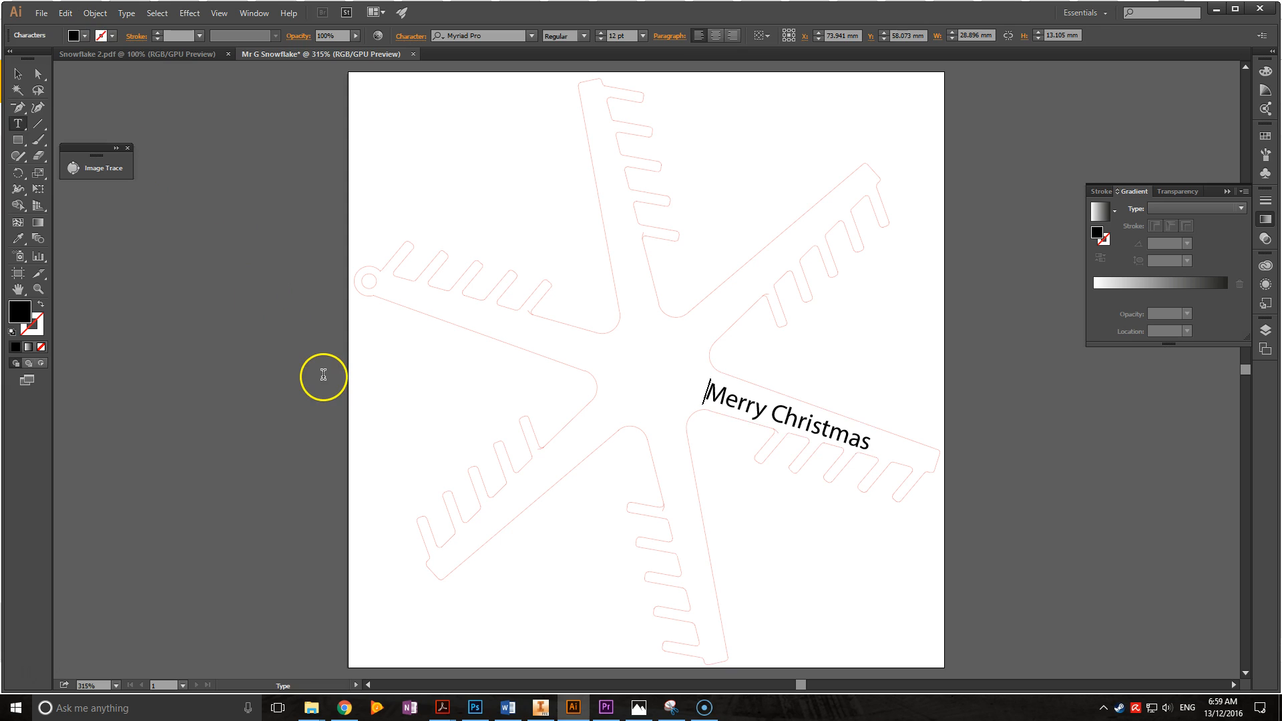
pyautogui.press('Escape')
pyautogui.click(263, 381)
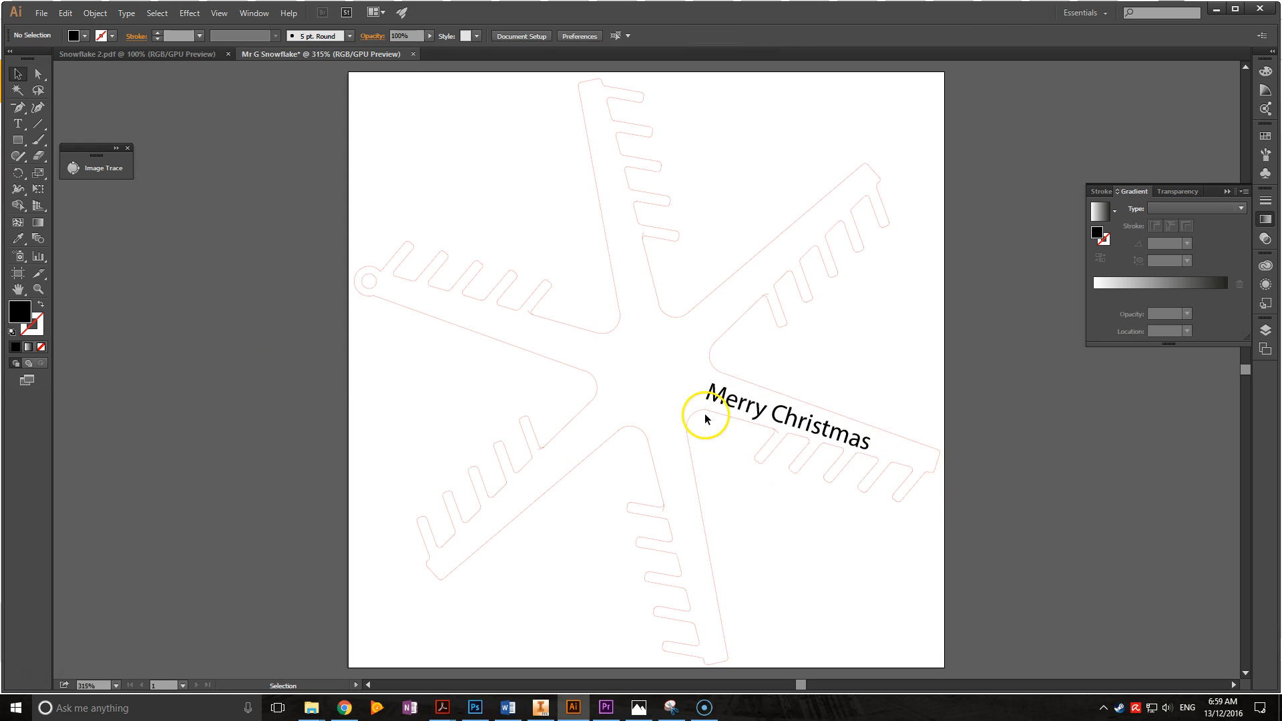